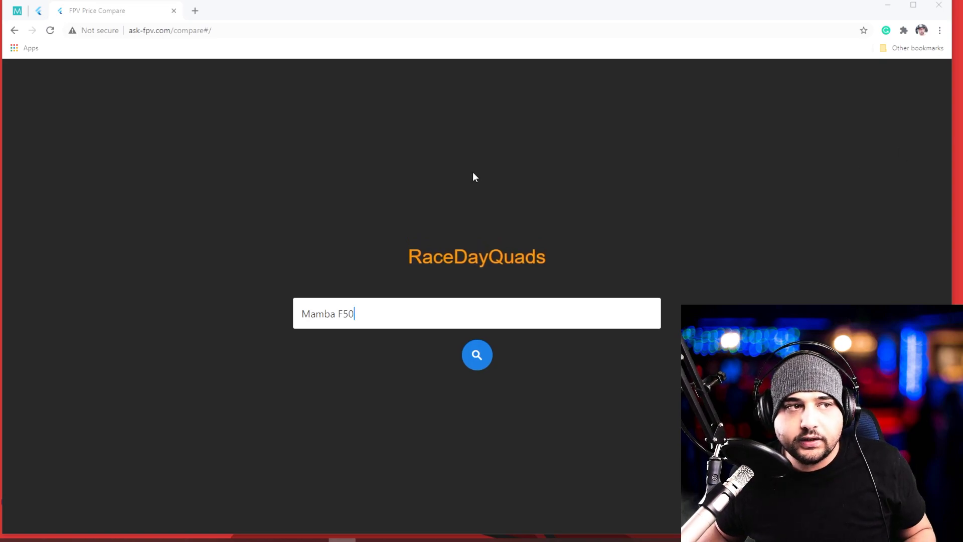
Check the ask-fpv.com address and place the cursor at the start of the 'Mamba F50' search text
double_click(146, 30)
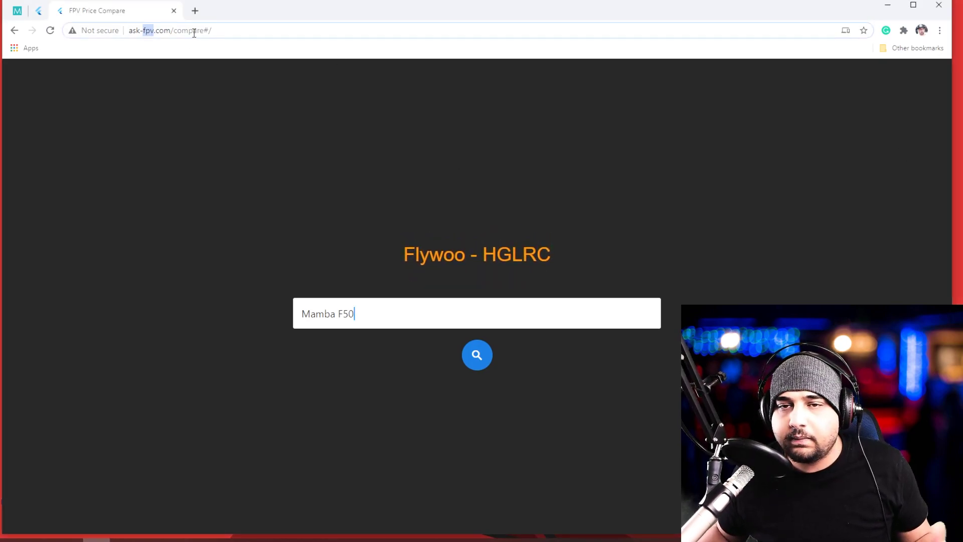
click(389, 310)
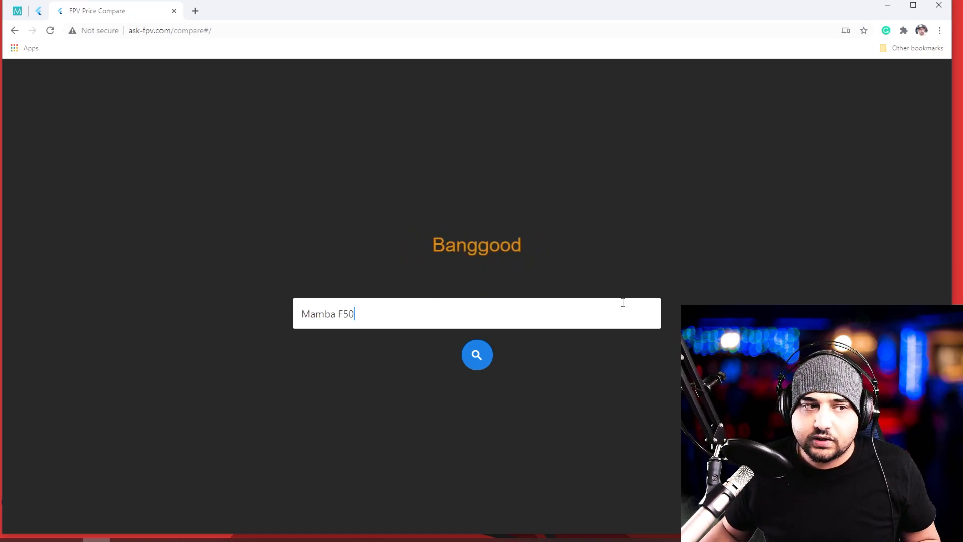
key(ctrl+shift+Right)
key(Left)
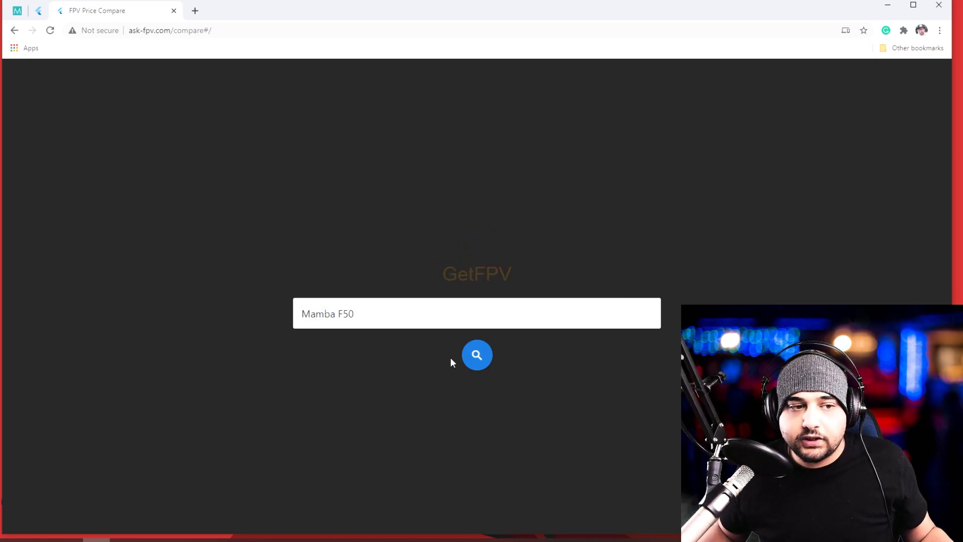
Run the Mamba F50 price search to list store prices
click(477, 354)
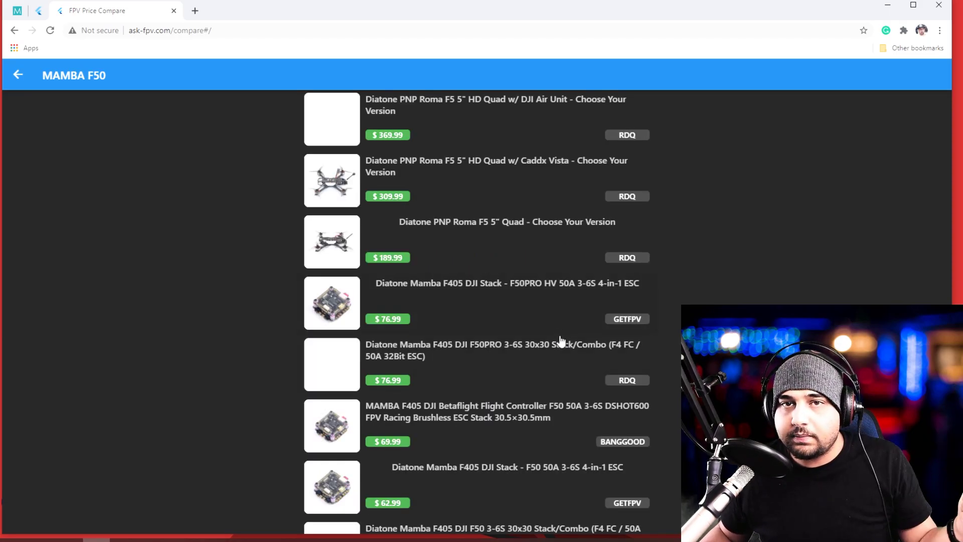
scroll(557, 342, down, 5)
scroll(552, 316, down, 5)
scroll(552, 308, down, 2)
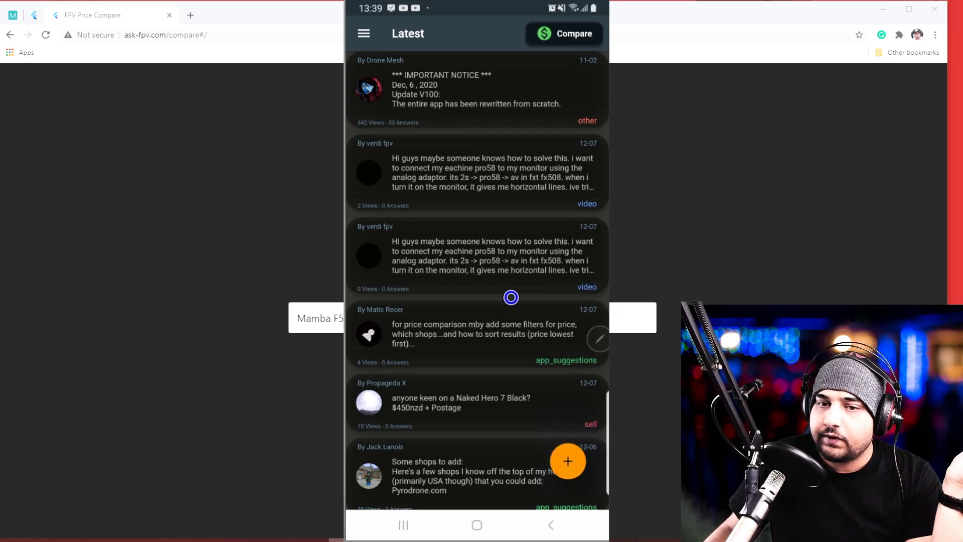
Start and discard a new question post, then open the Naked Hero 7 Black question
click(567, 460)
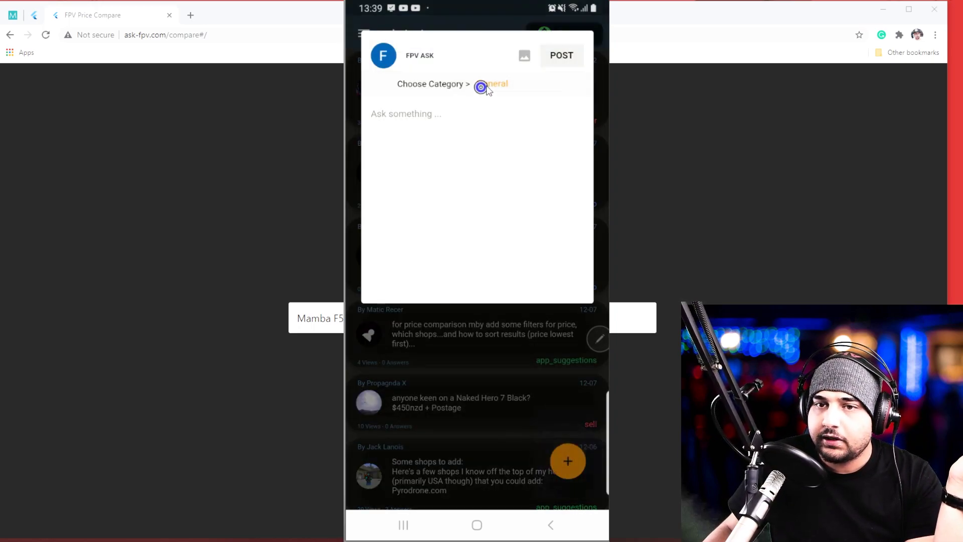
click(501, 350)
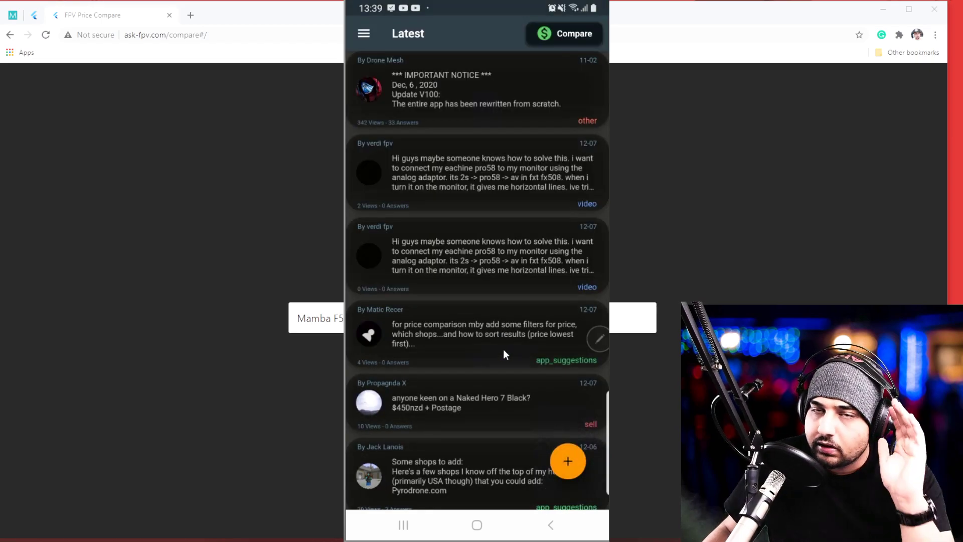
click(433, 399)
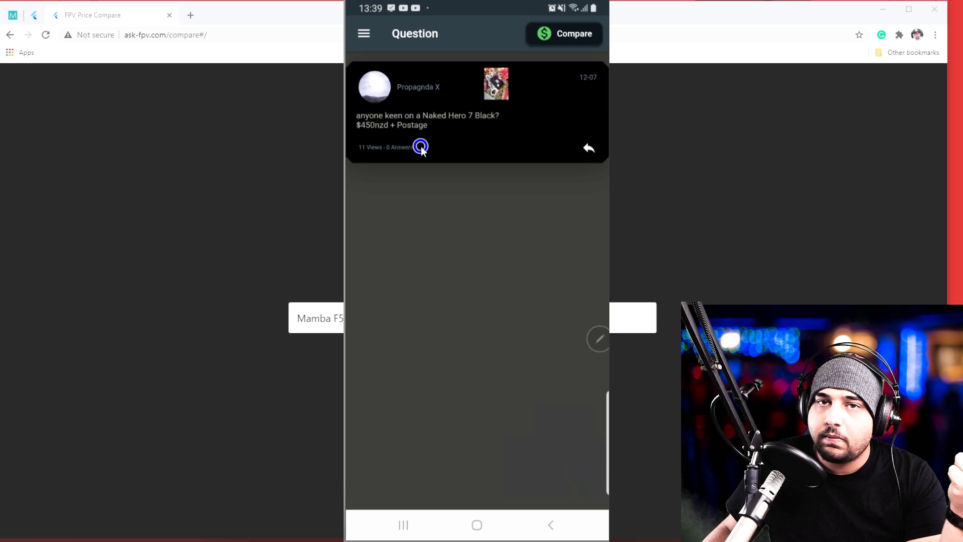
View the asker's profile and return to the question page
click(377, 93)
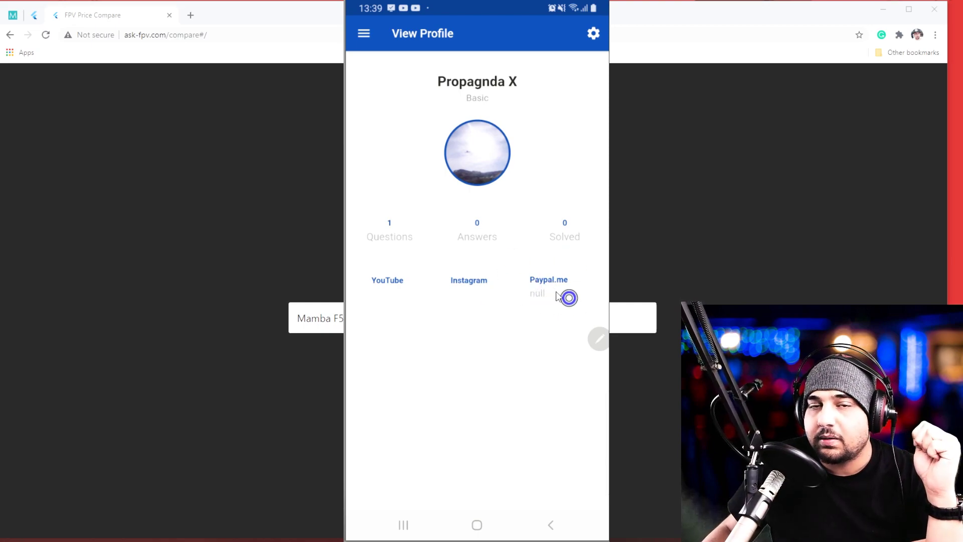
click(366, 39)
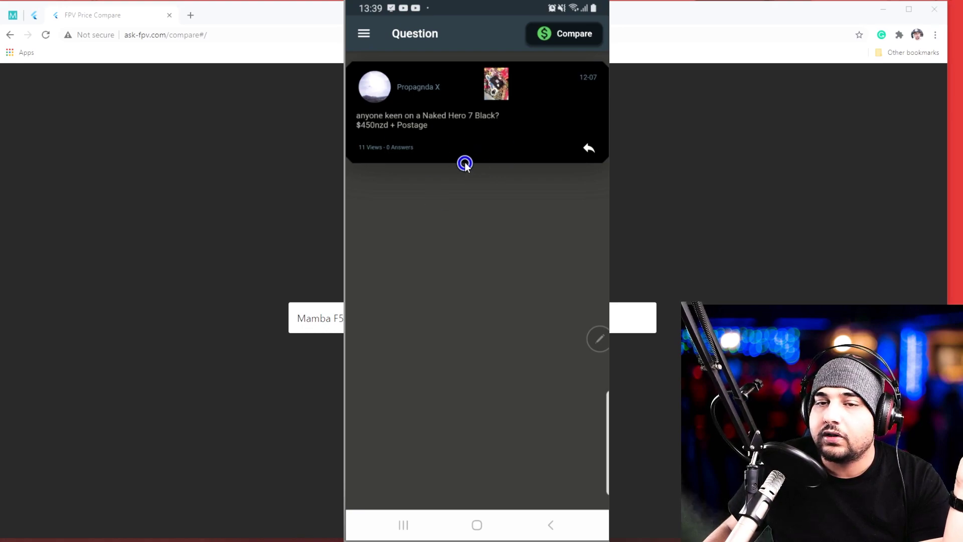
click(366, 34)
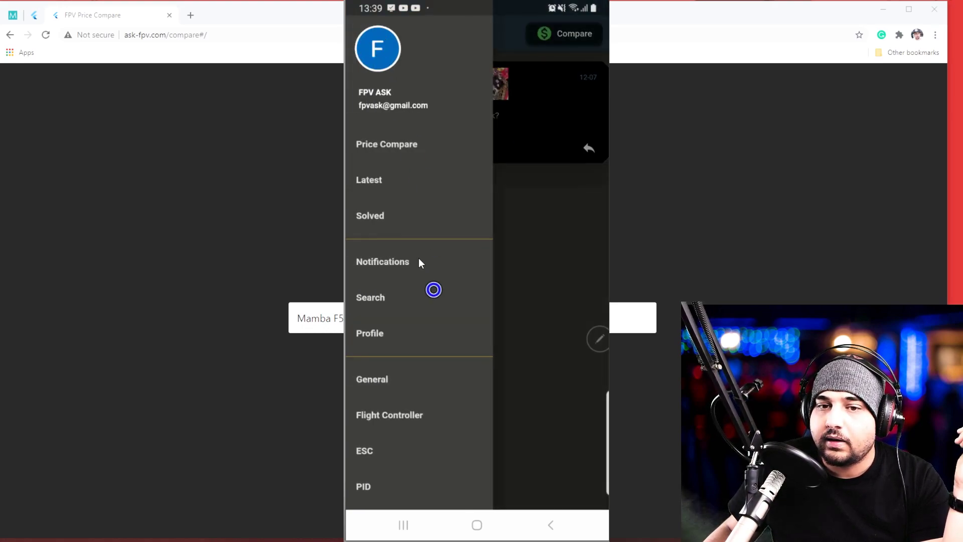
click(394, 180)
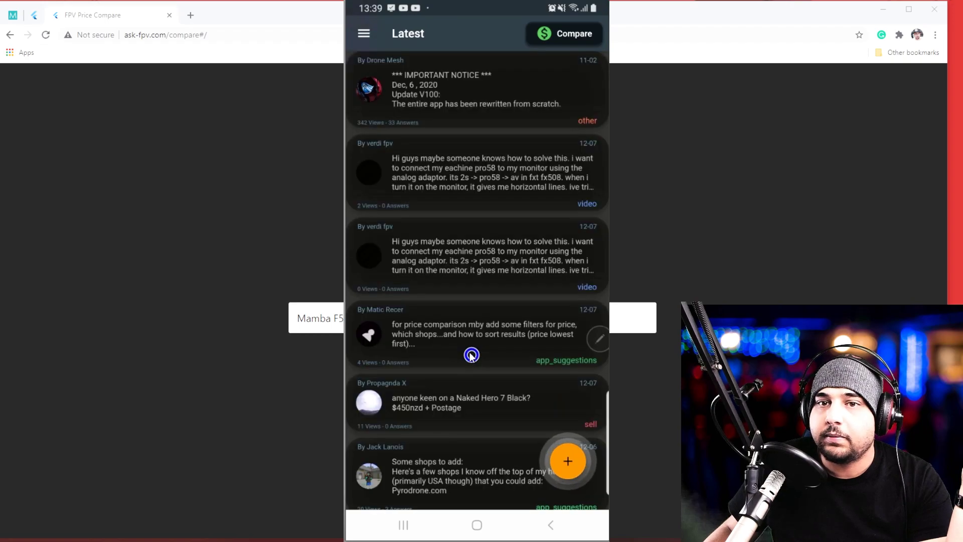
scroll(465, 343, down, 1)
scroll(462, 323, down, 3)
click(467, 337)
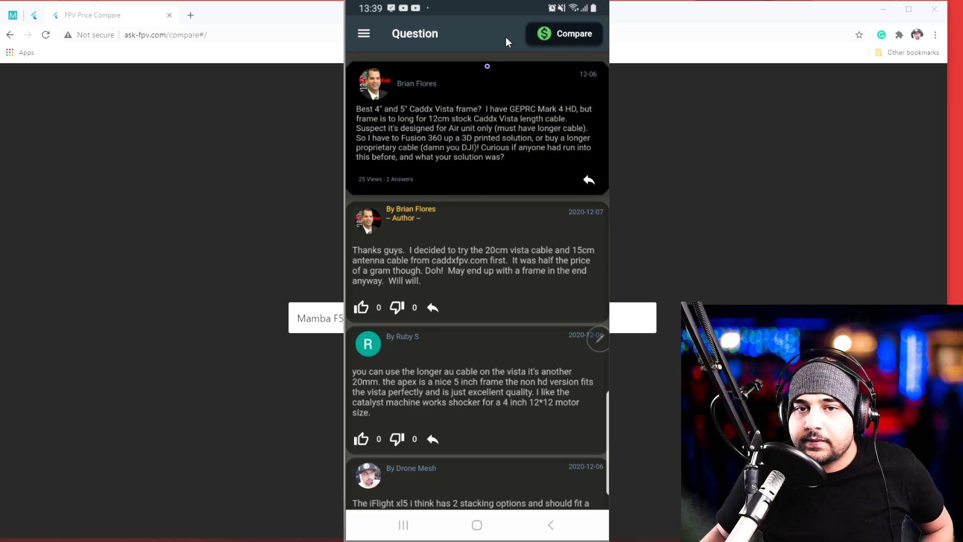
Search 'Mamba F50' on the Compare Prices screen to list RDQ, GETFPV and Banggood prices
click(557, 38)
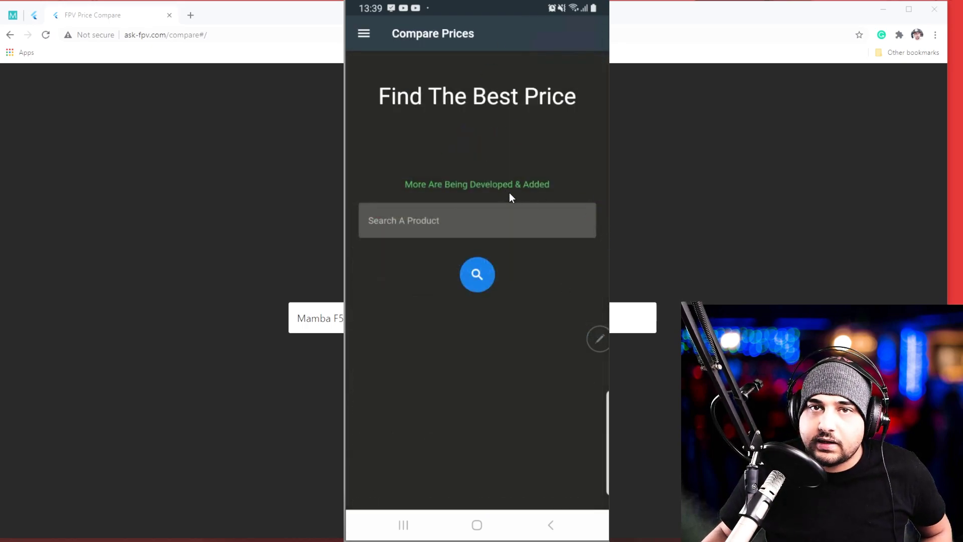
click(511, 223)
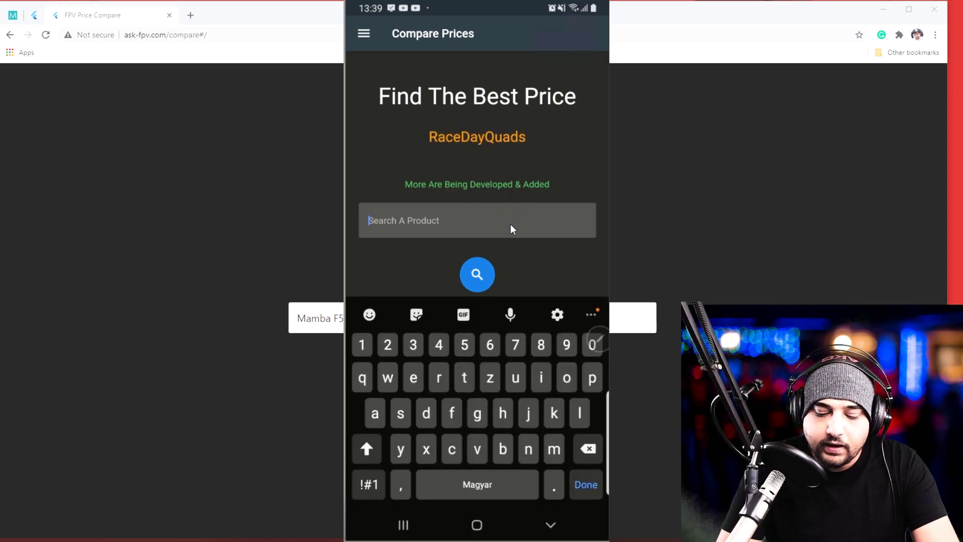
text(Mamba )
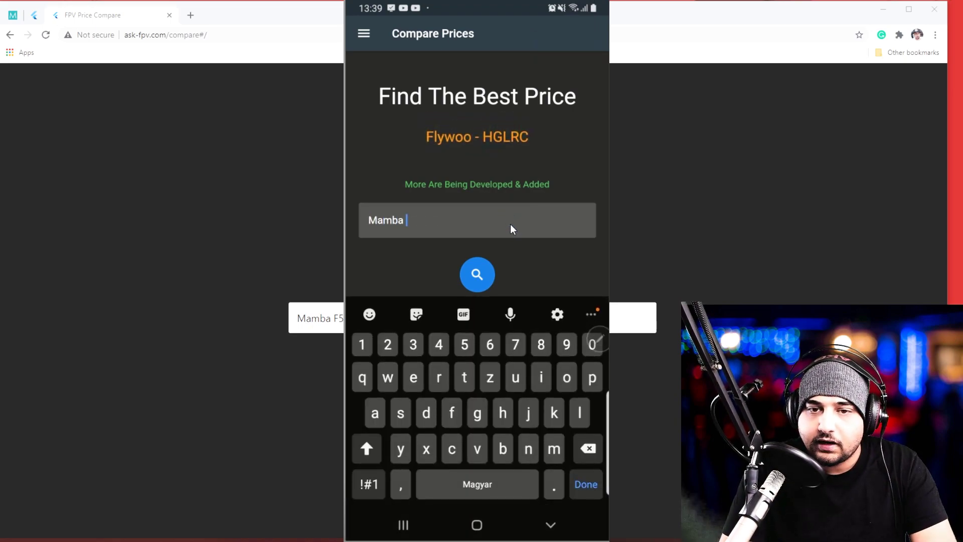
text(F)
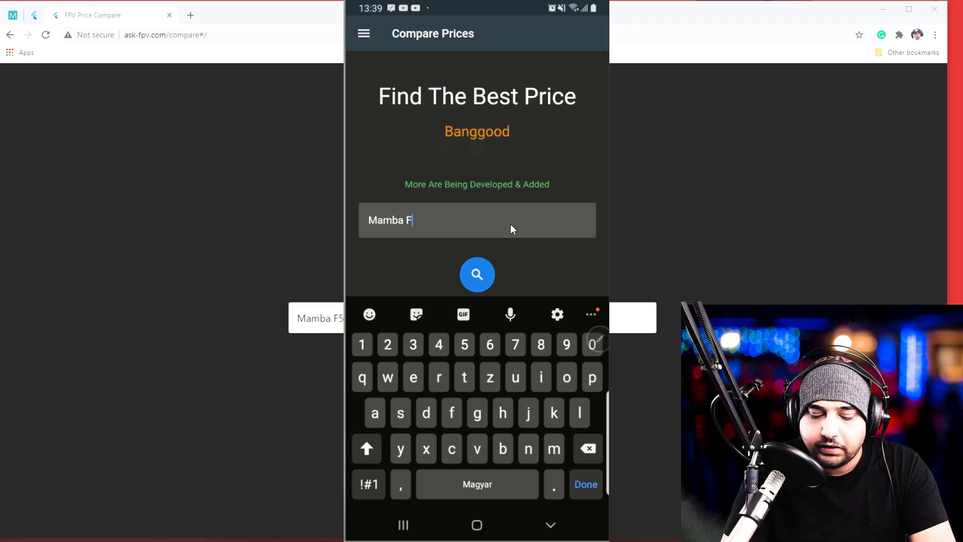
text(50)
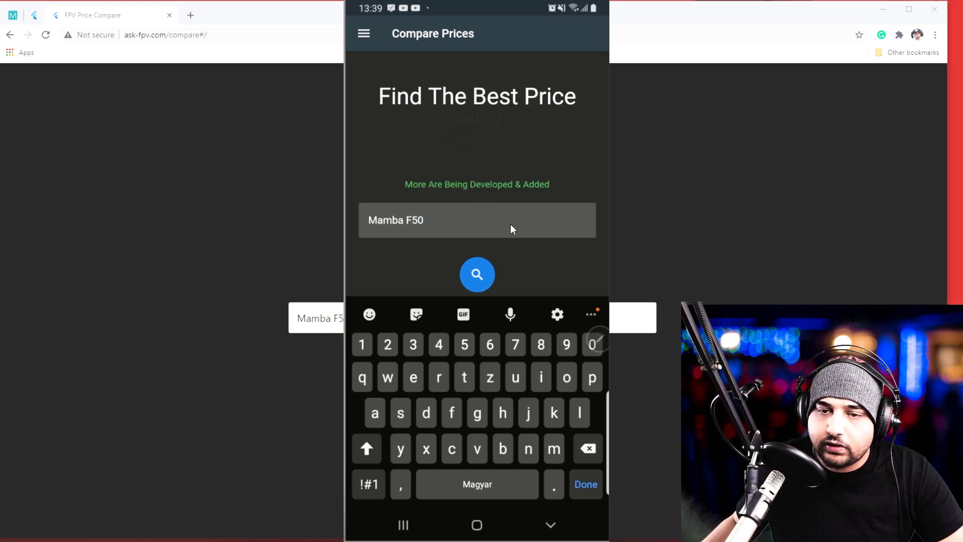
click(477, 273)
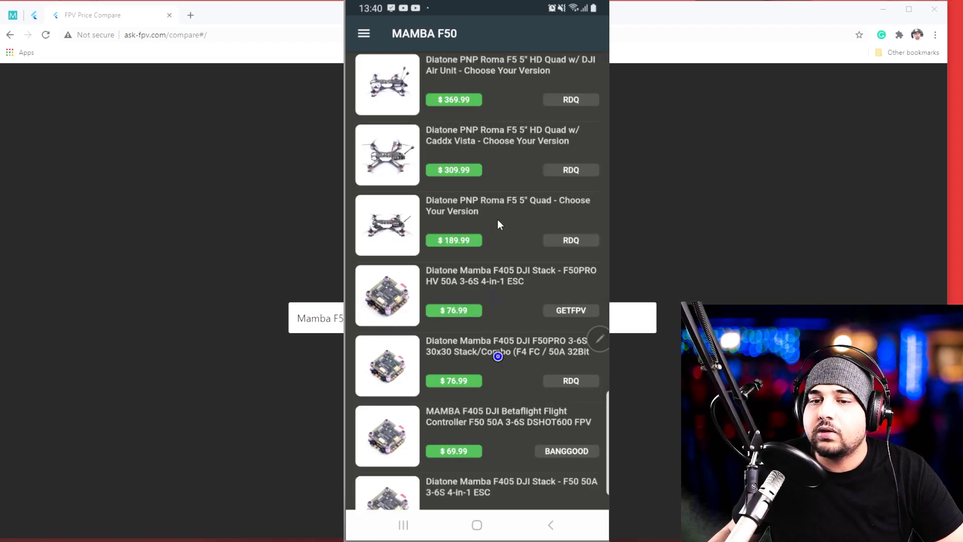
drag(497, 355, 523, 142)
drag(531, 368, 519, 201)
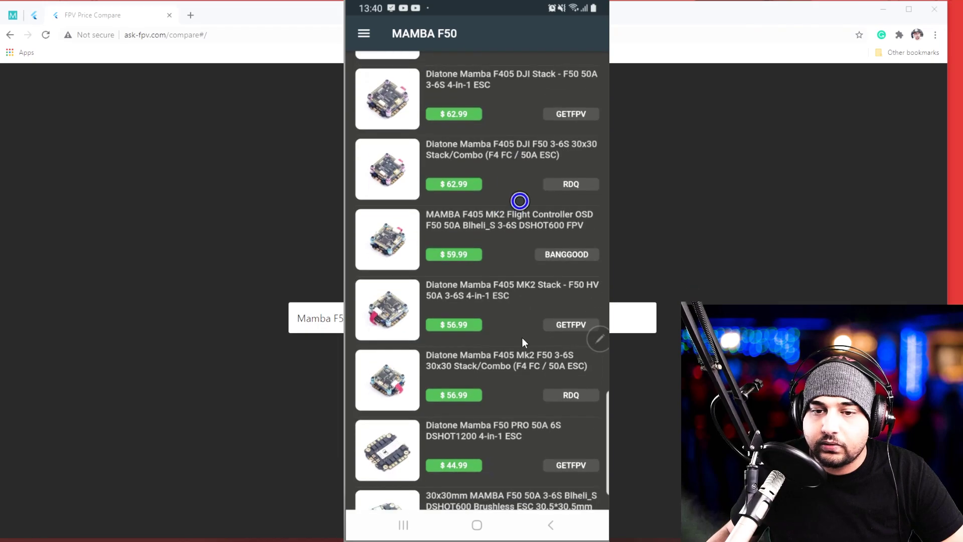
drag(503, 405, 516, 225)
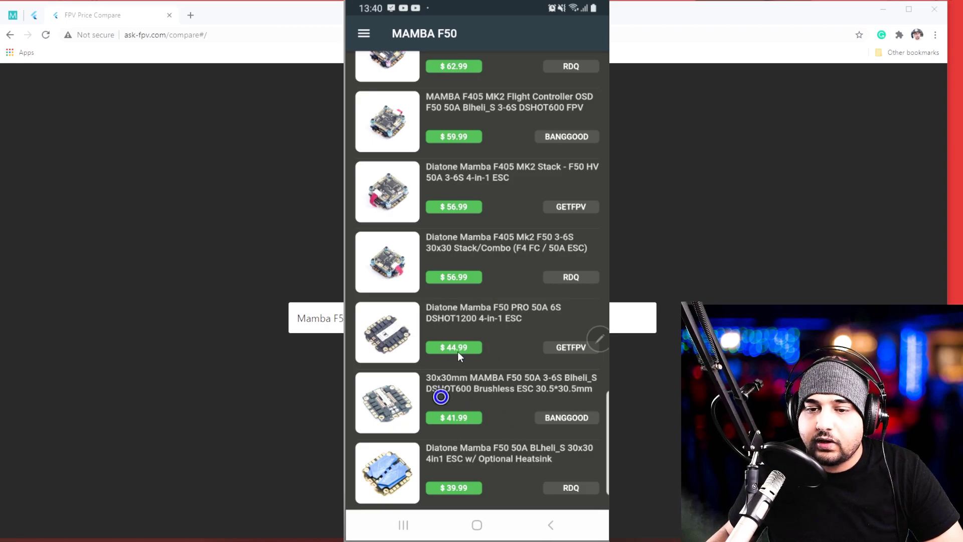
Open the 30x30mm Banggood Mamba F50 ESC listing in Chrome
click(497, 403)
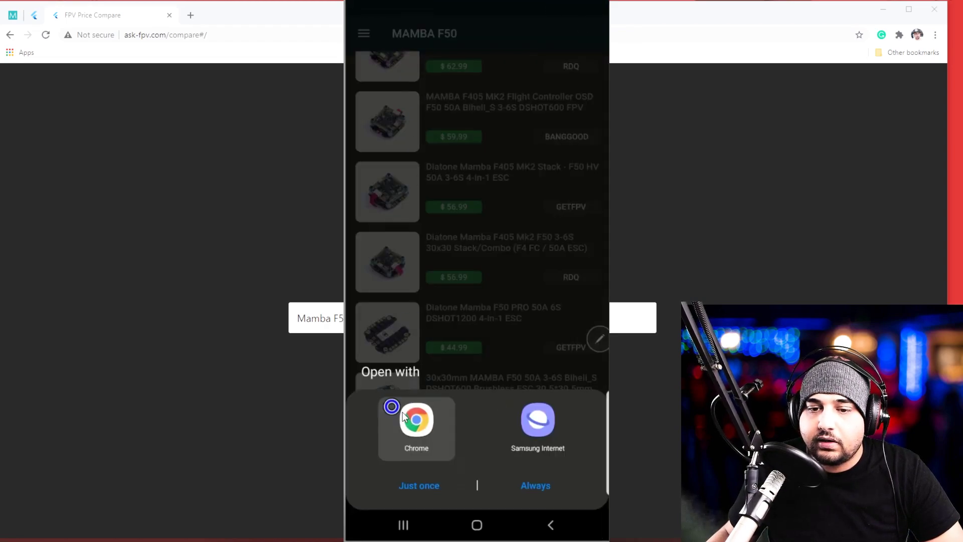
click(408, 430)
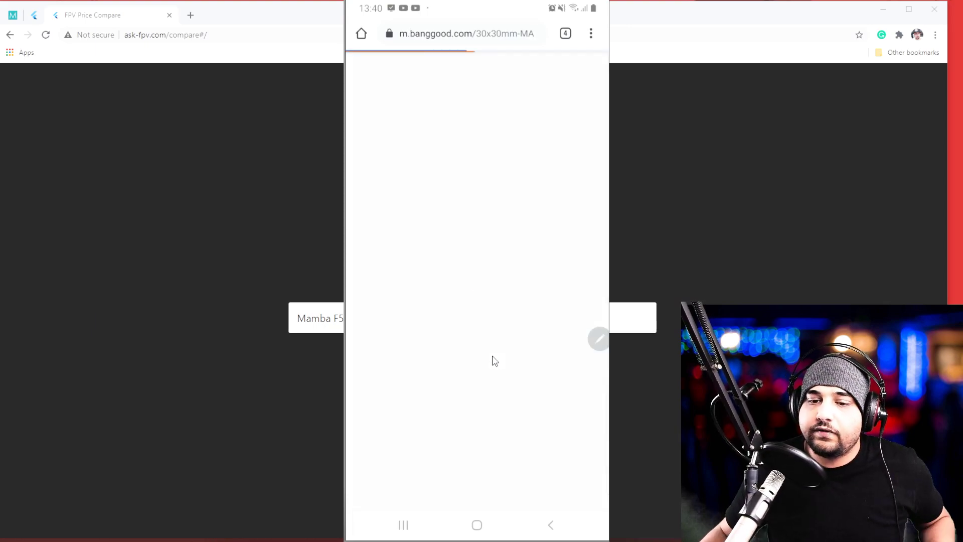
click(553, 523)
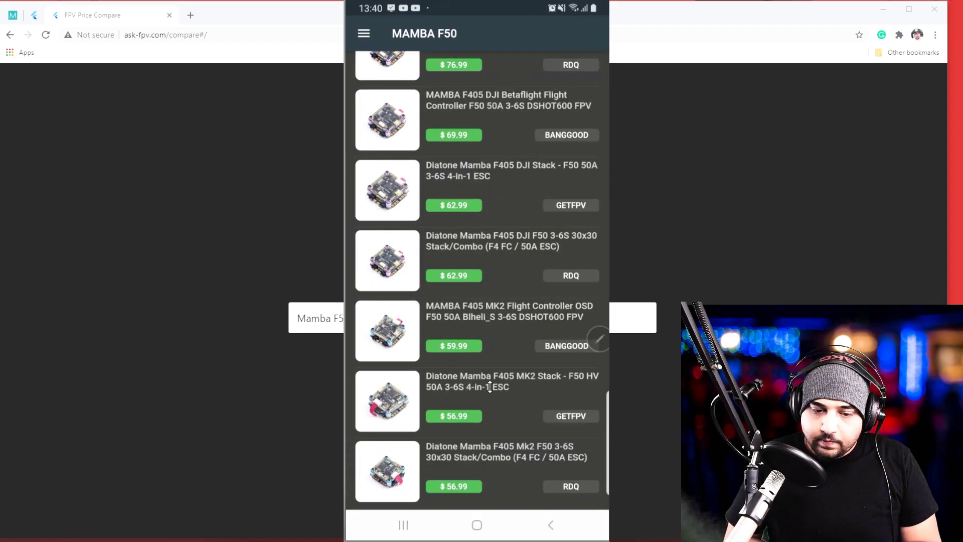